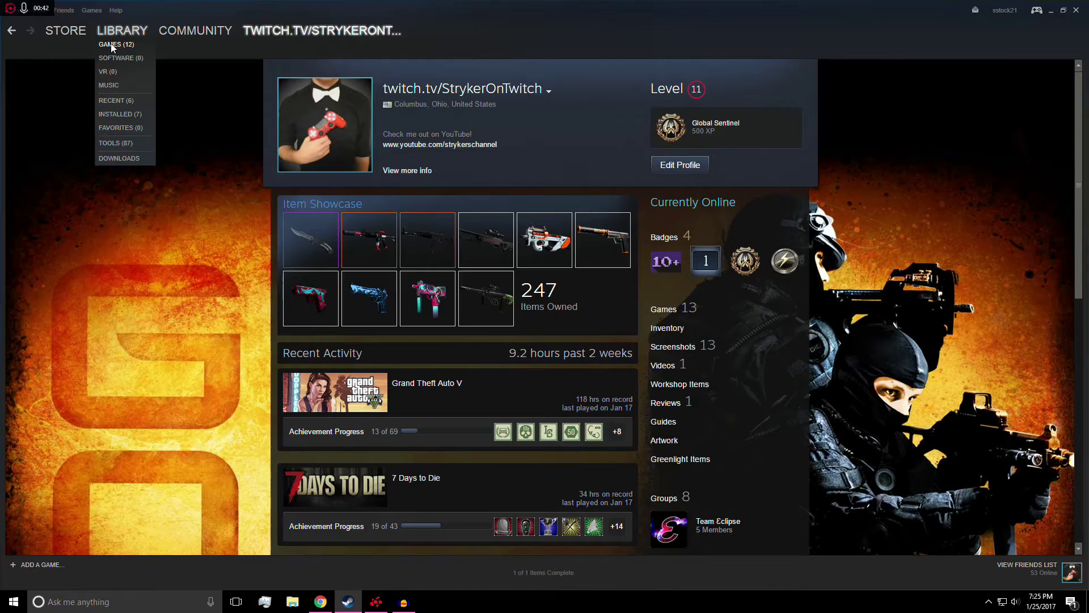
Open Counter-Strike: Global Offensive's install folder through its Steam Properties Local Files page
click(111, 44)
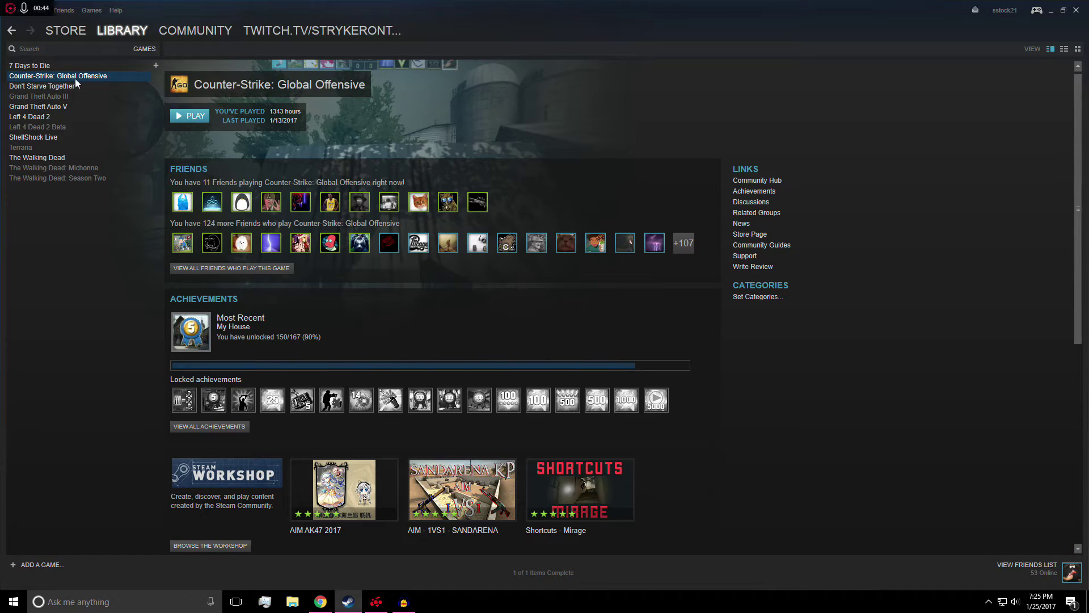
right_click(92, 79)
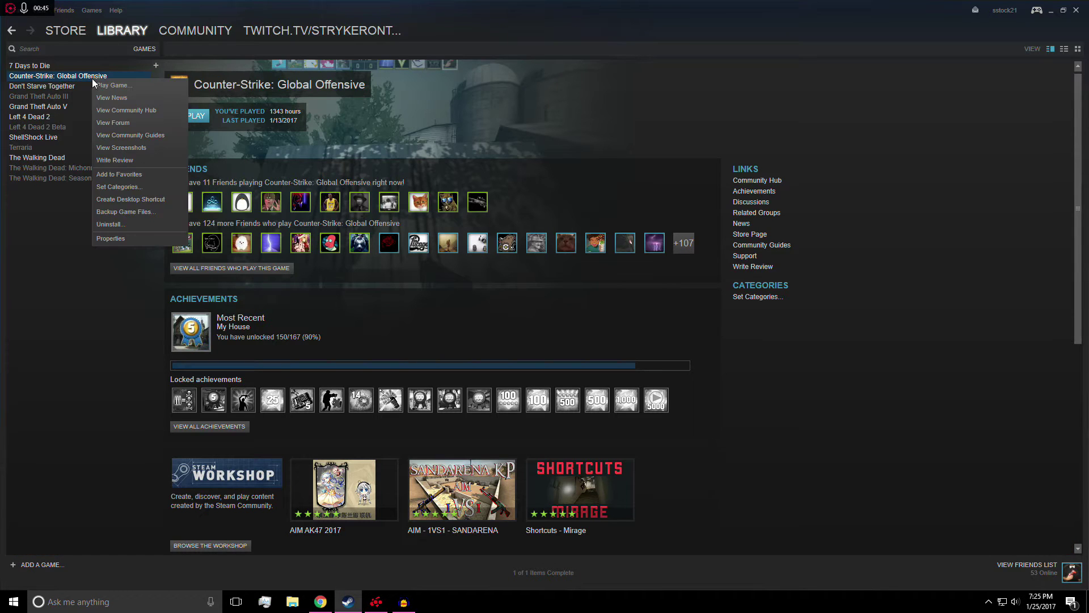
click(117, 239)
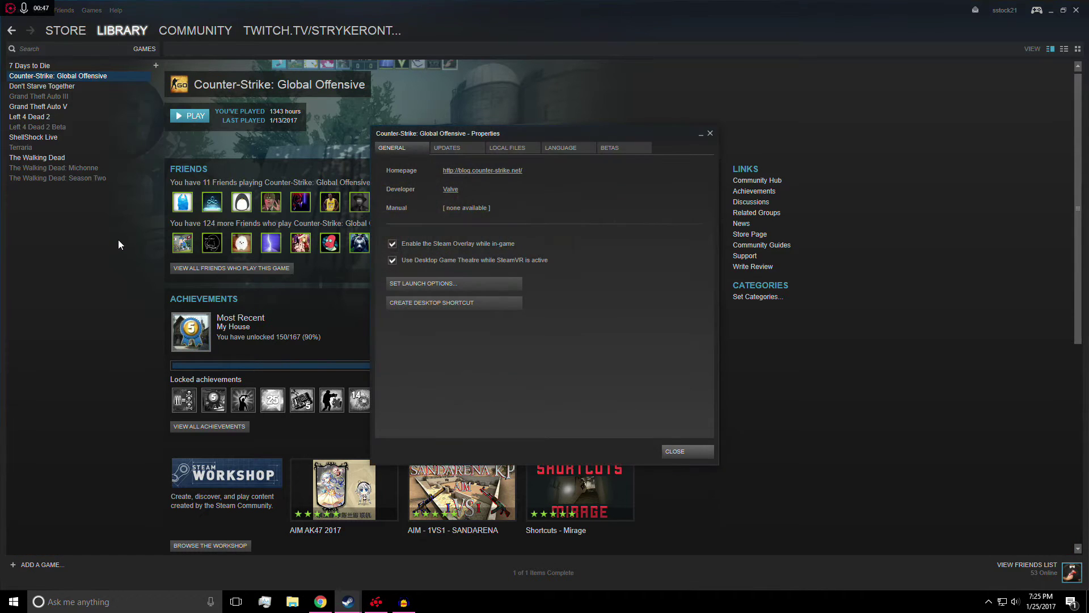
click(506, 148)
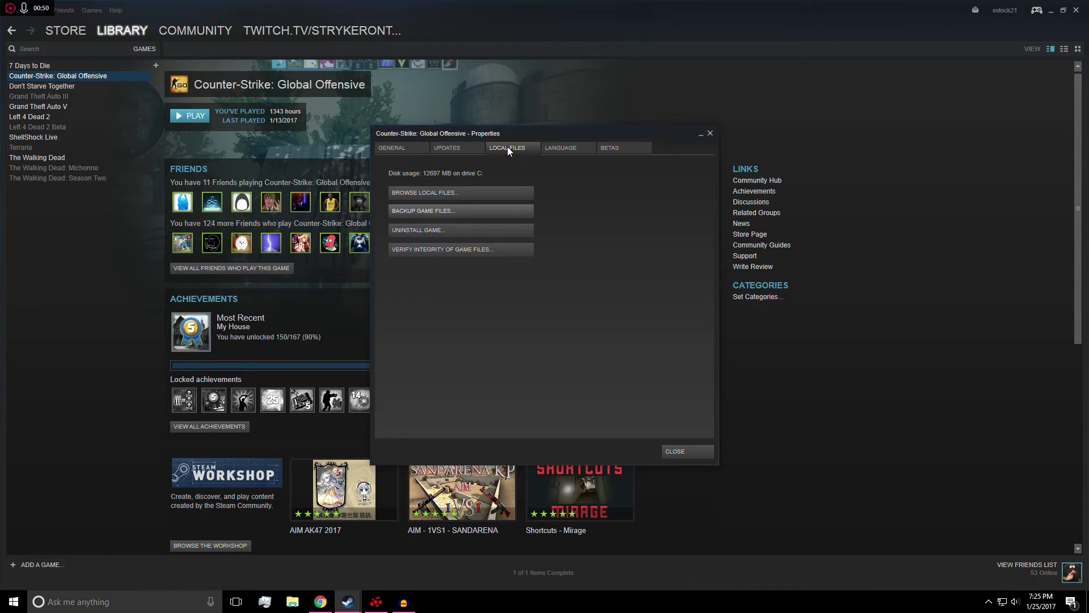
click(467, 194)
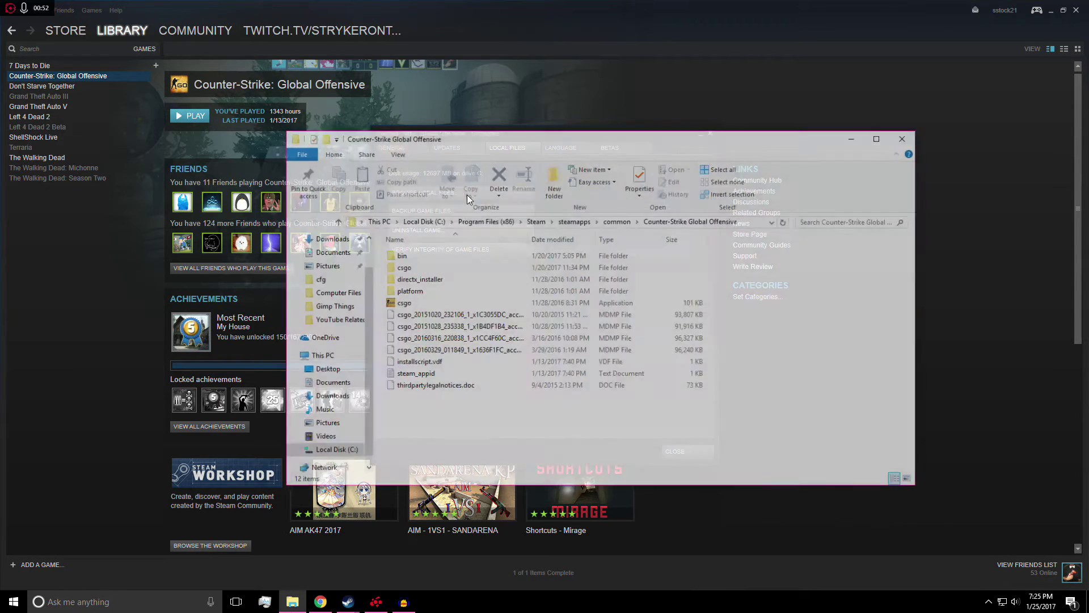
Maximize Explorer, go into csgo\cfg and open the existing autoexec file in Notepad
drag(576, 142, 461, 5)
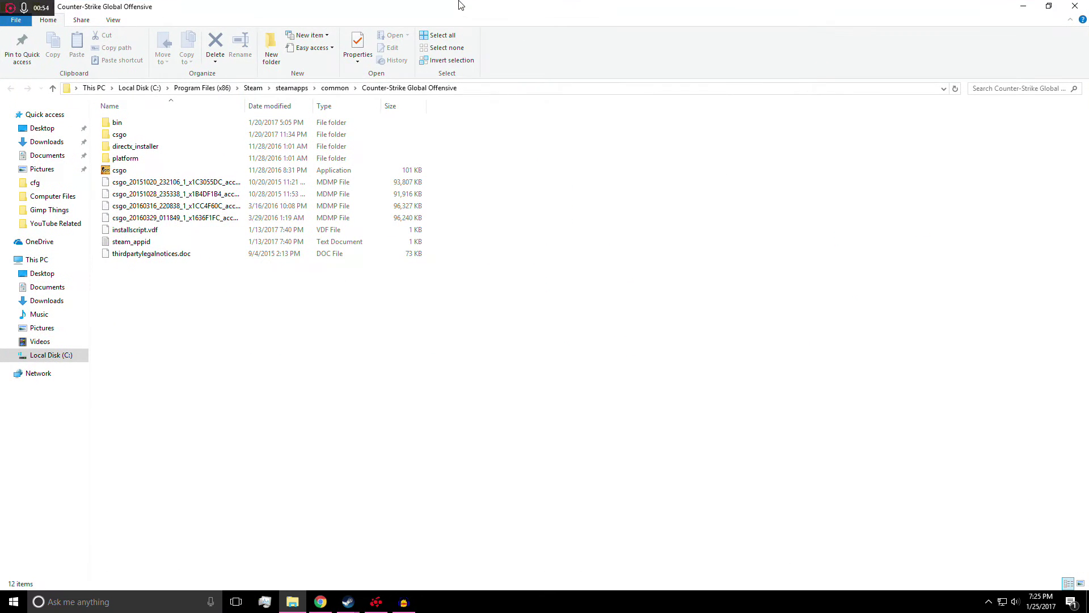
double_click(144, 138)
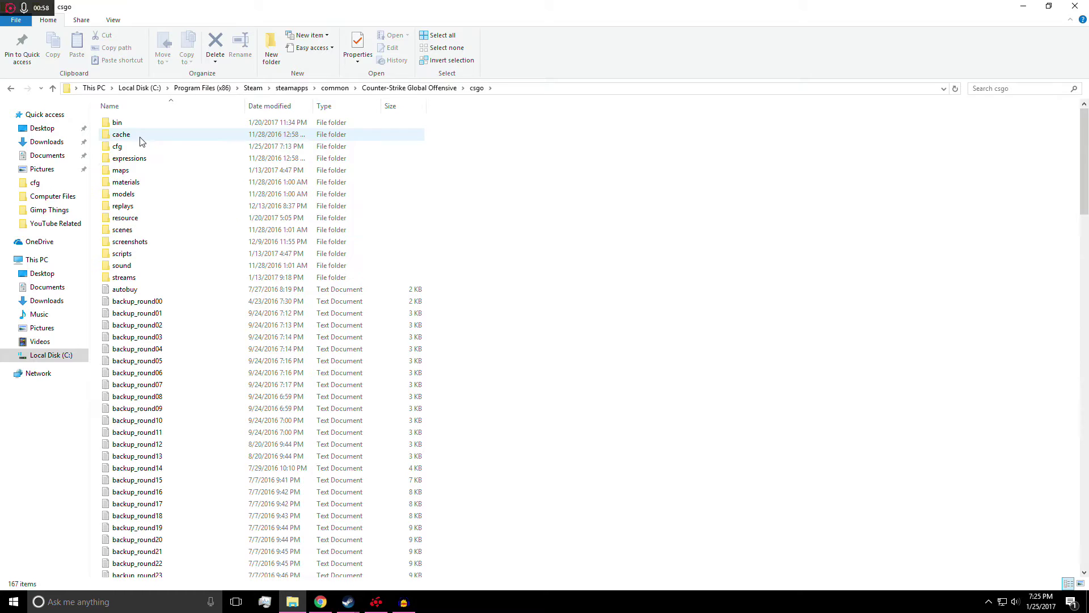
double_click(141, 146)
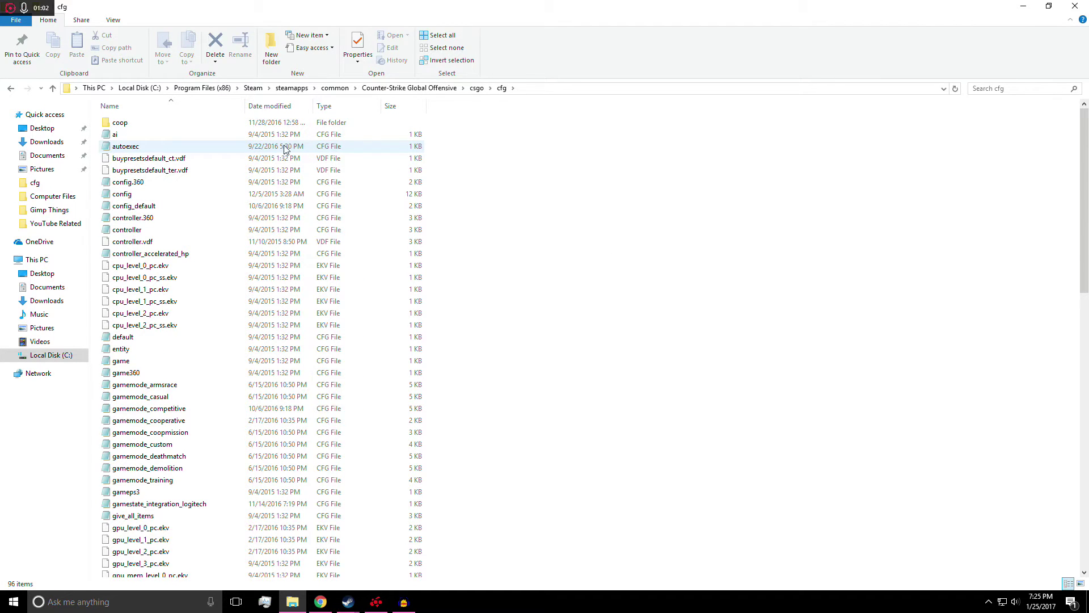
double_click(158, 147)
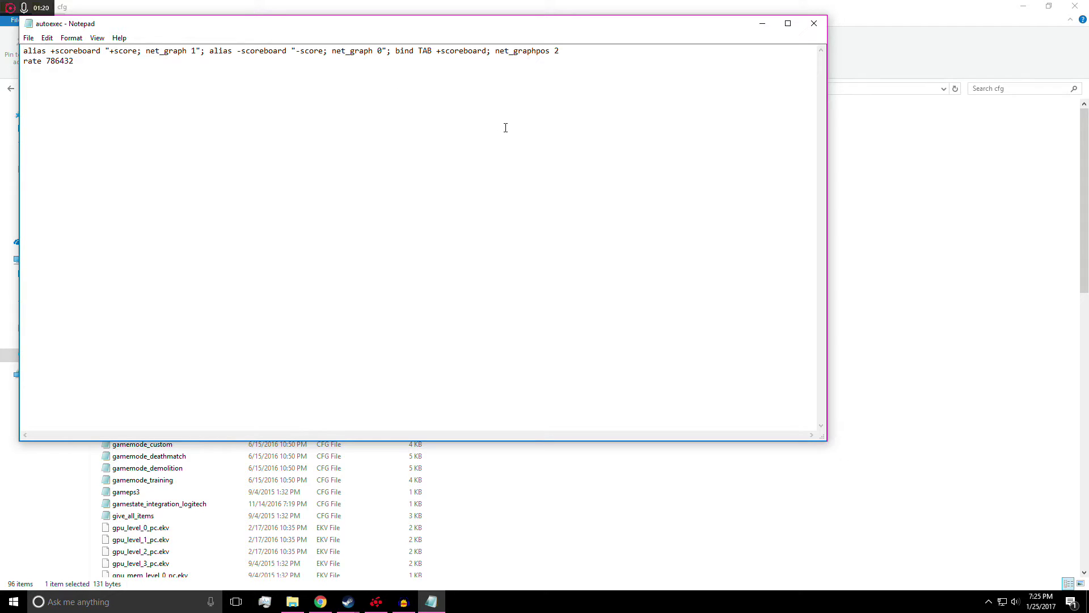
Close Notepad and create a new empty text document named autoexec.txt in the cfg folder
click(815, 23)
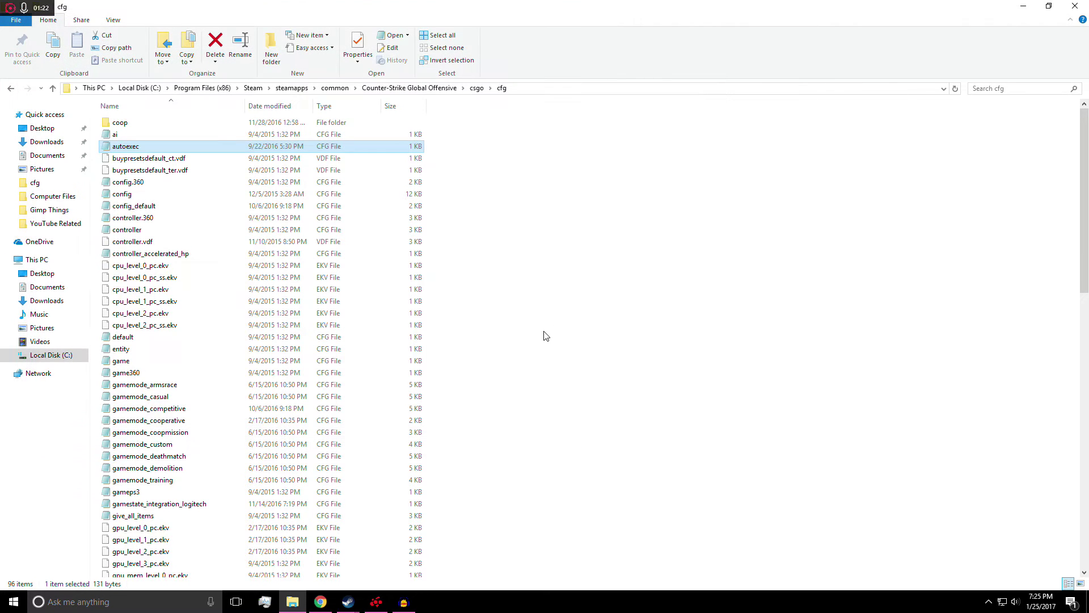
right_click(475, 197)
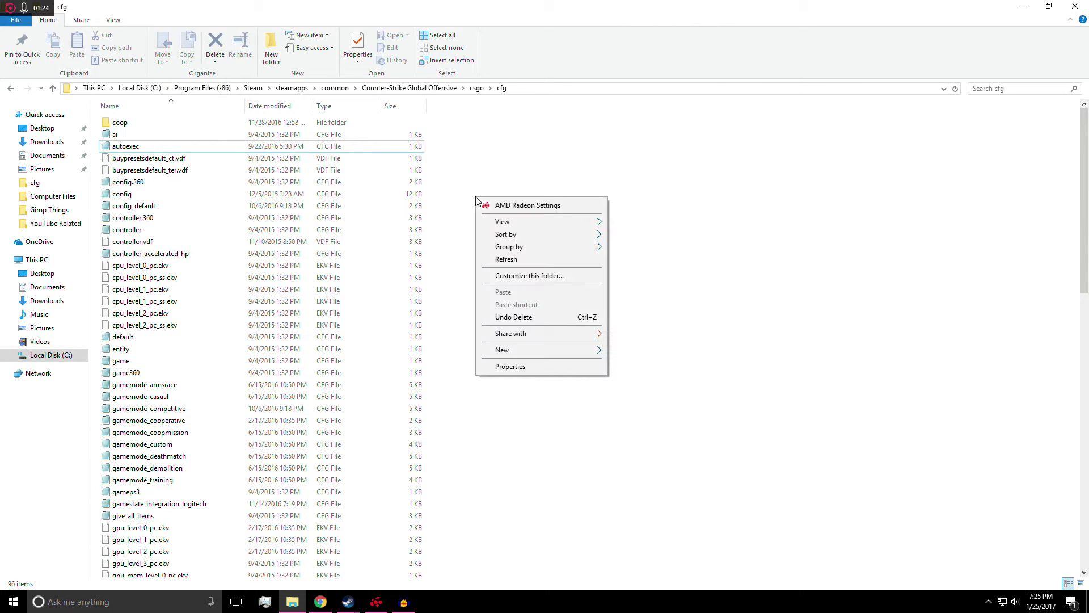
mouse_move(530, 352)
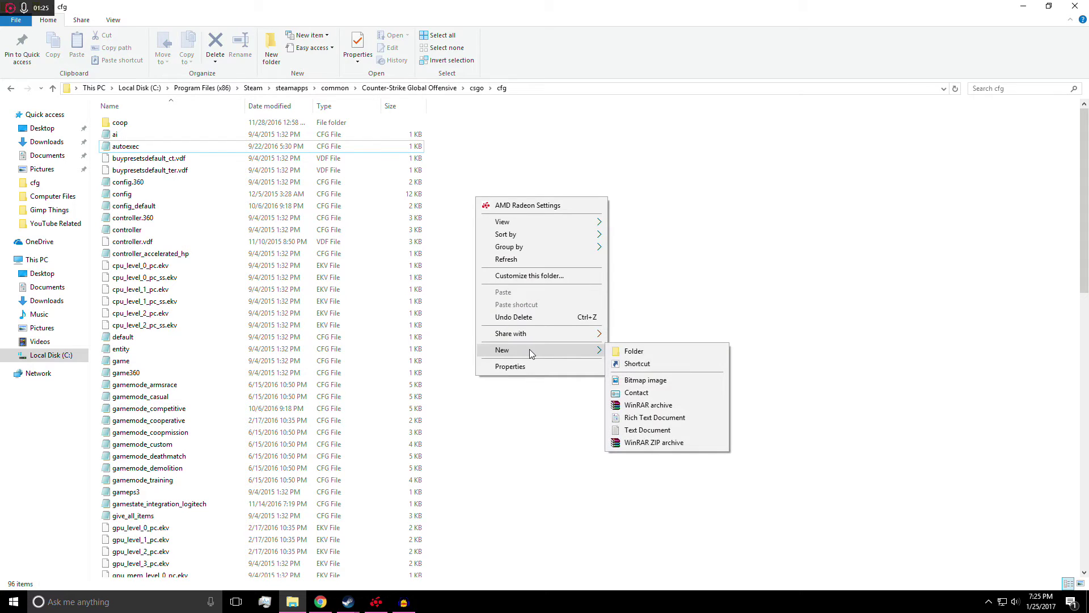
click(648, 431)
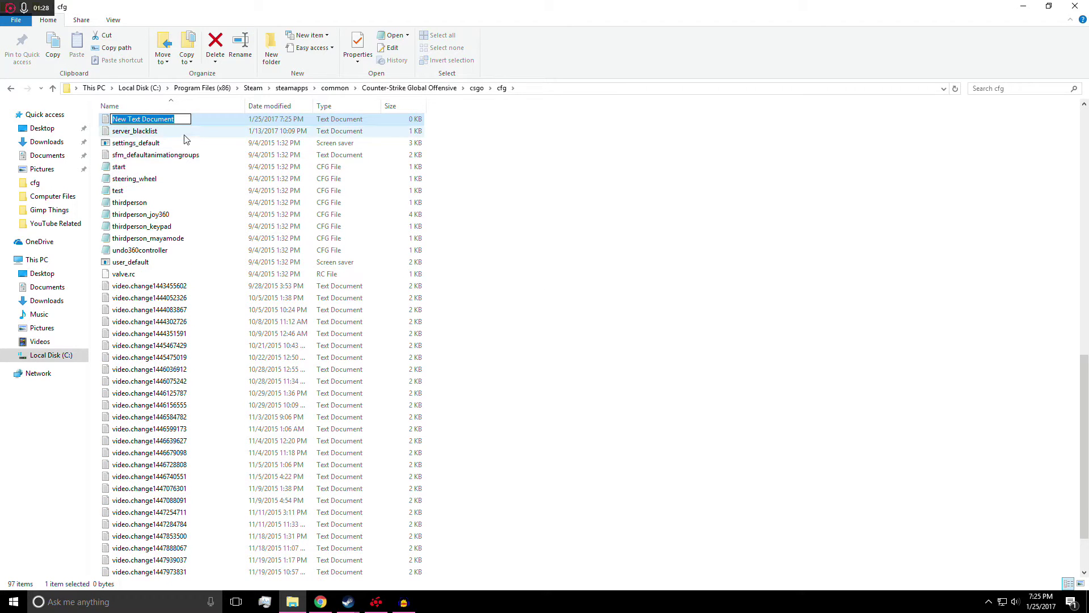
text(autoexec)
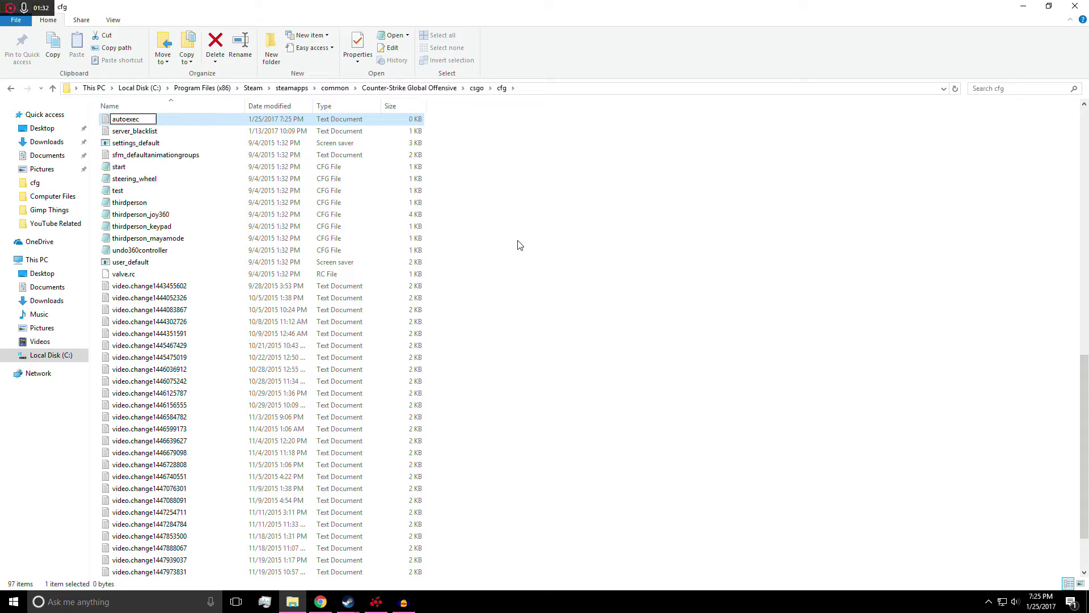
text(.txt)
key(Return)
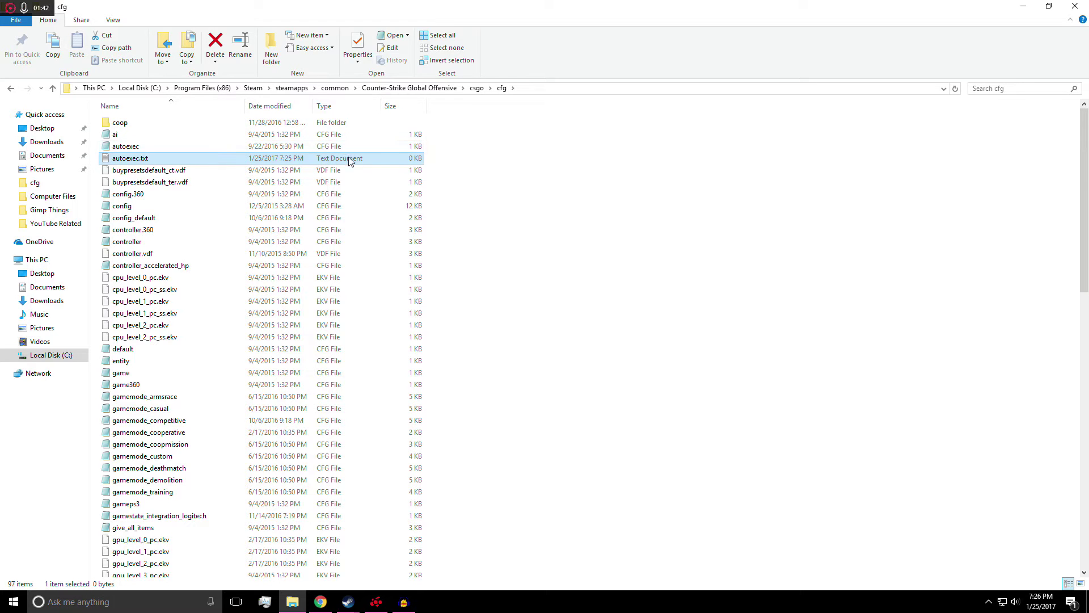
Open autoexec.txt, type sample lines 'command 1' and 'command 2', then erase all the text
double_click(166, 160)
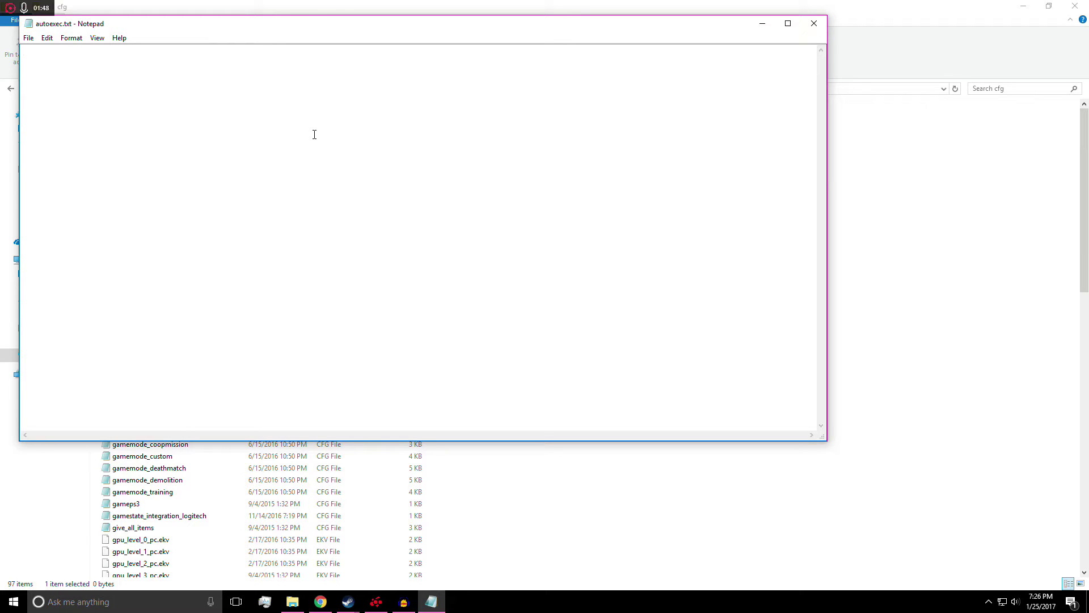
text(command 1)
key(Return)
text(command 2)
key(Return)
text(,mrraikhgdAIDB)
key(ctrl+a)
key(BackSpace)
click(27, 38)
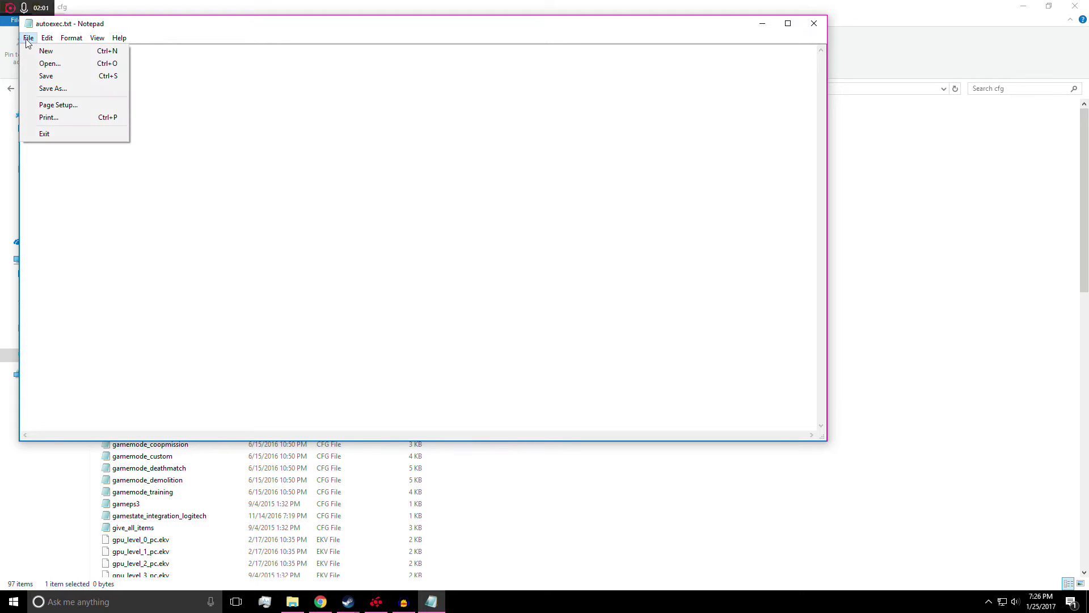
click(66, 89)
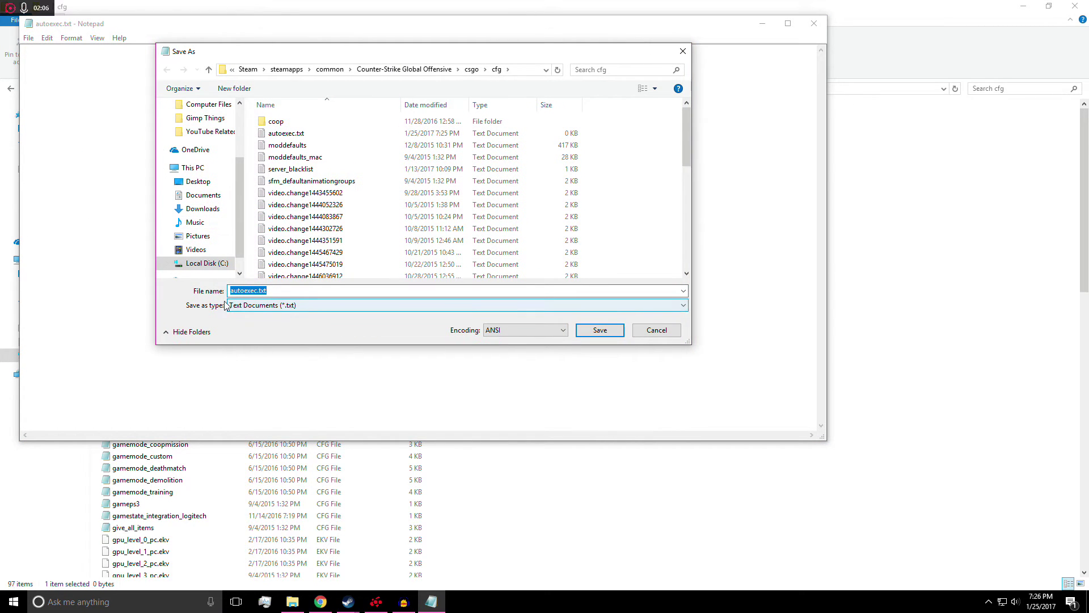
click(304, 309)
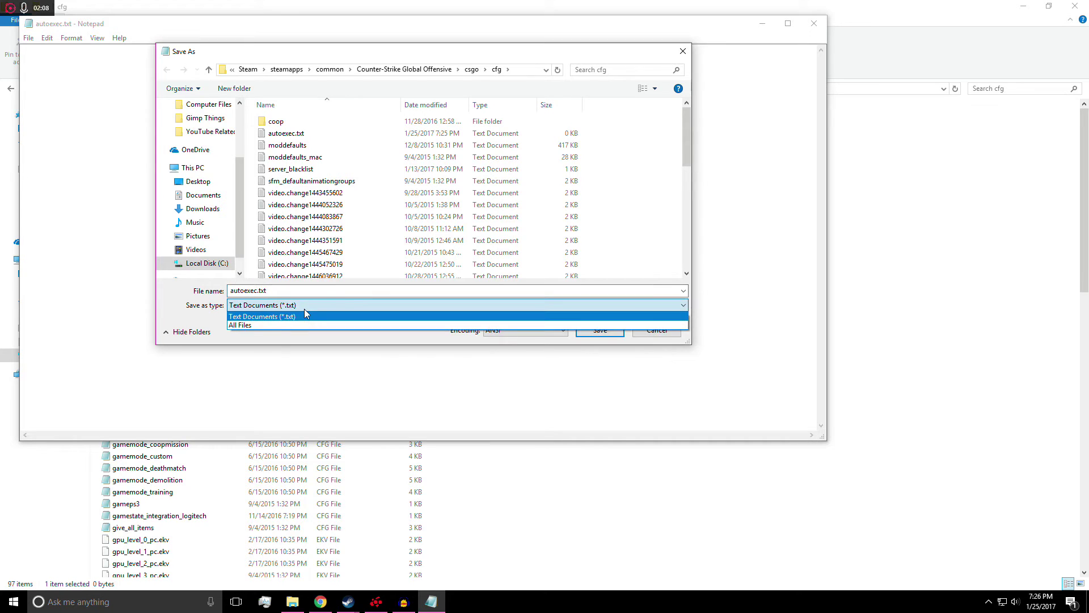
click(244, 327)
click(260, 290)
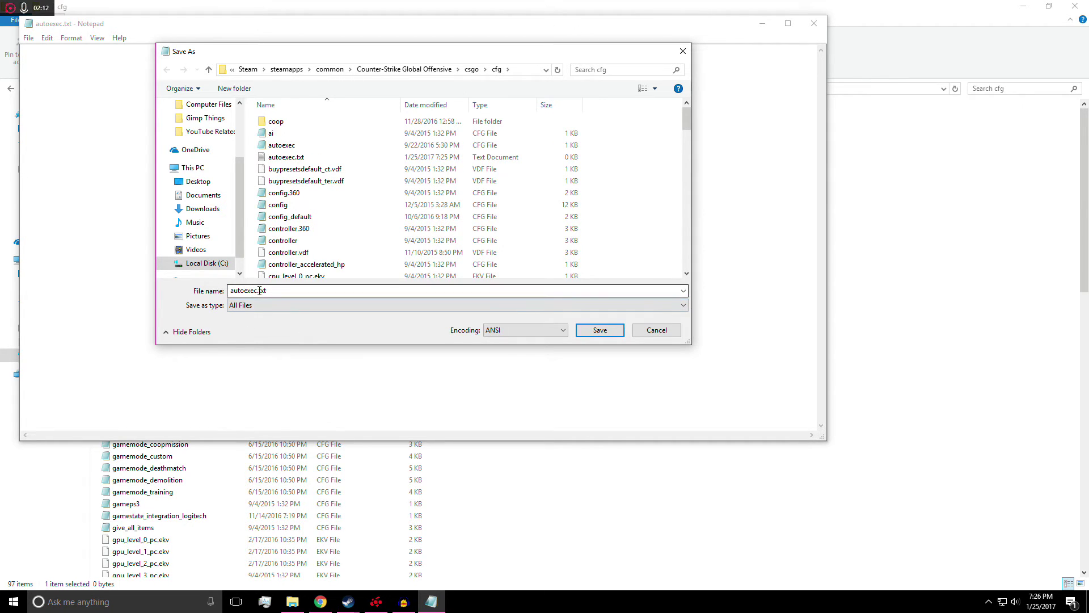
double_click(259, 291)
click(308, 294)
key(BackSpace)
key(BackSpace)
key(BackSpace)
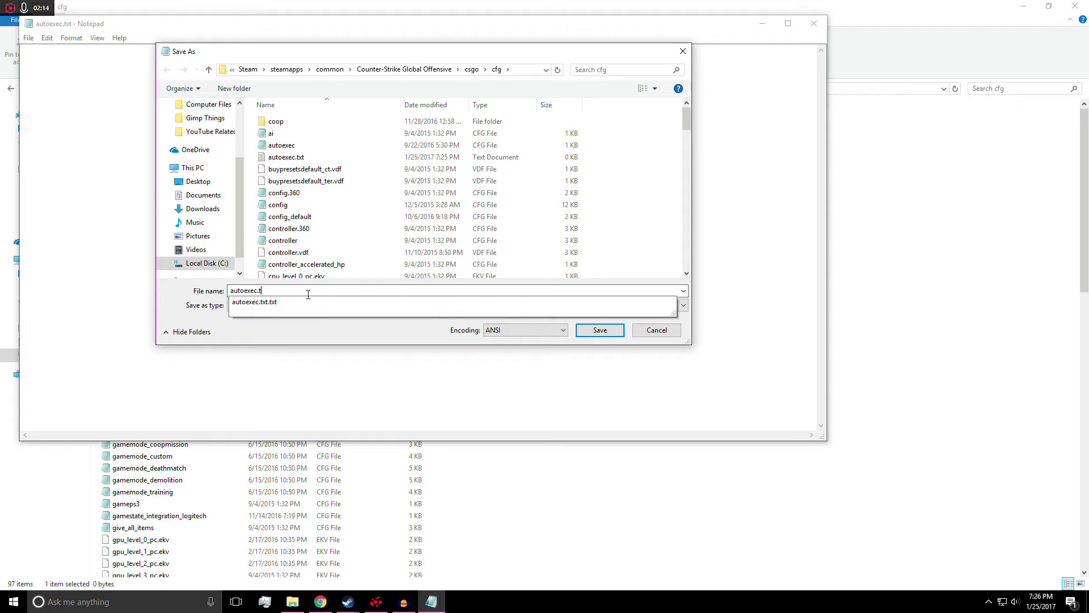
text(cfg)
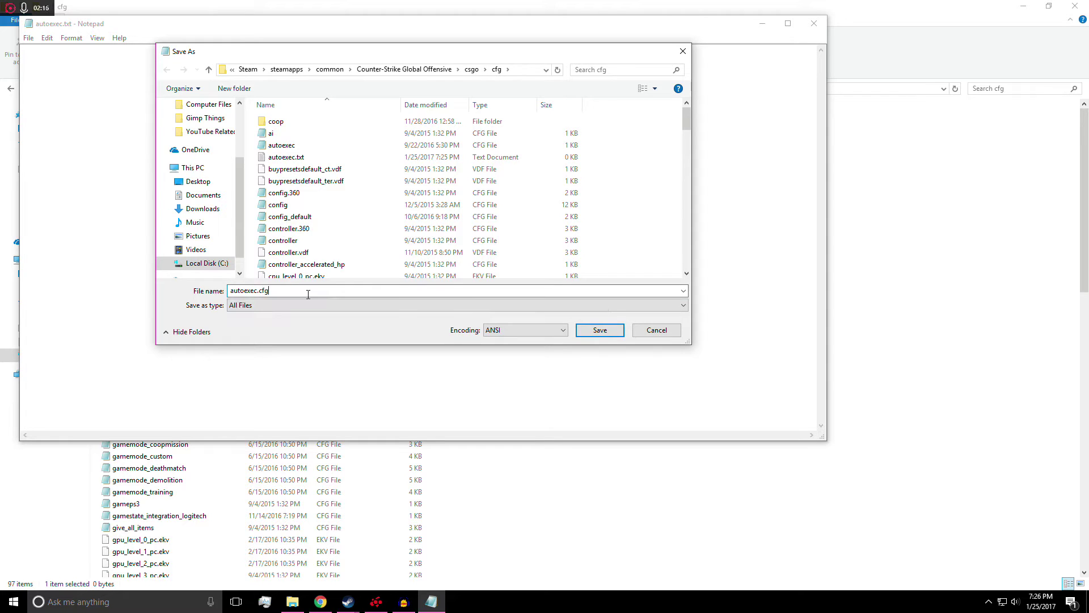
click(657, 330)
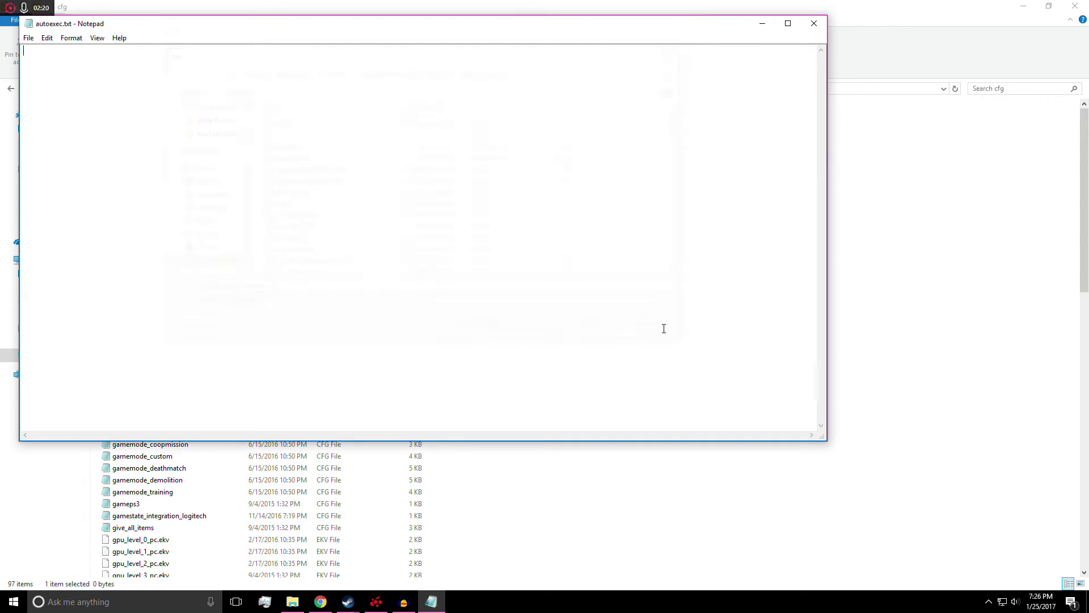
Close the note without saving and delete autoexec.txt from the cfg folder
click(814, 24)
click(561, 319)
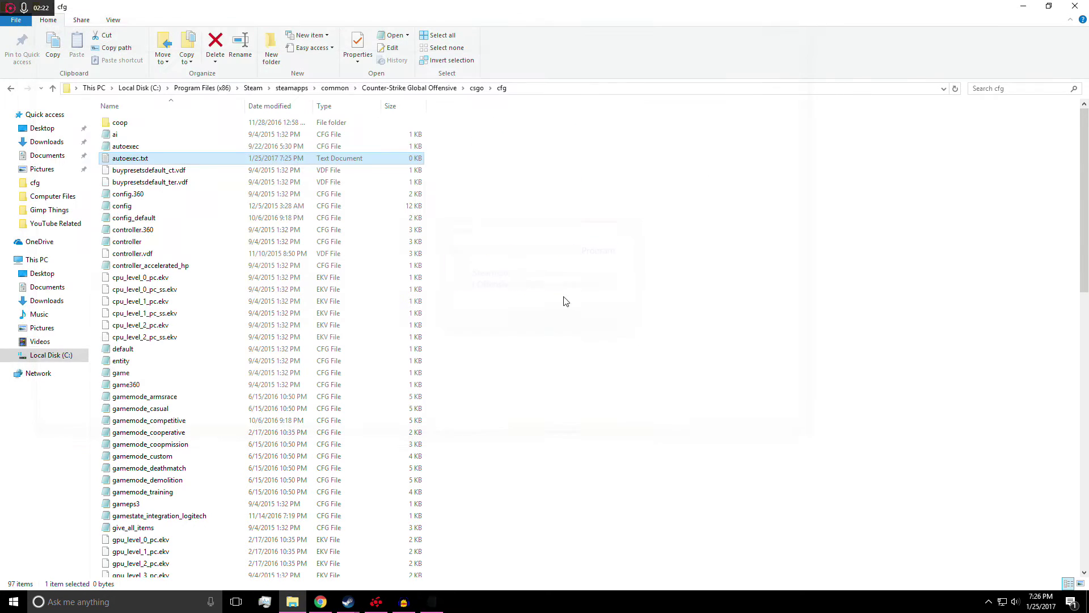
key(F2)
key(BackSpace)
key(Escape)
key(Delete)
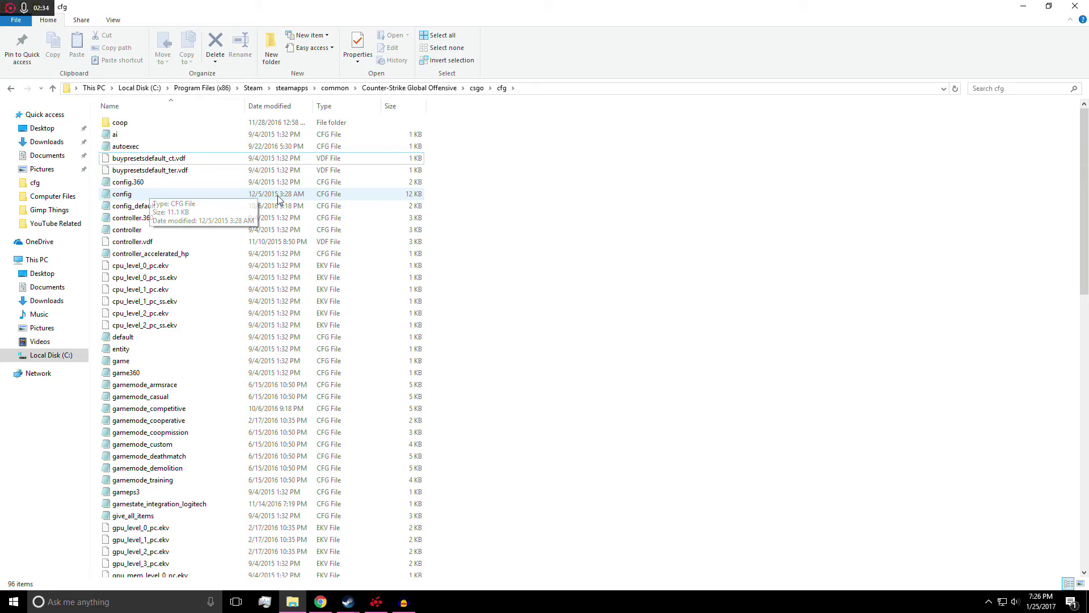
double_click(197, 196)
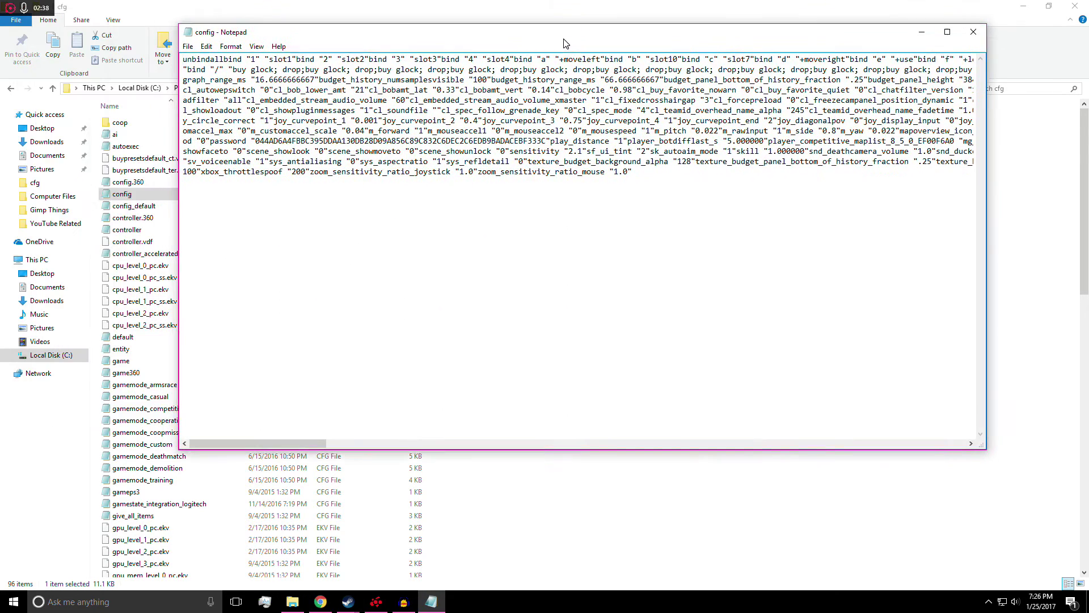
drag(565, 43, 560, 46)
click(673, 176)
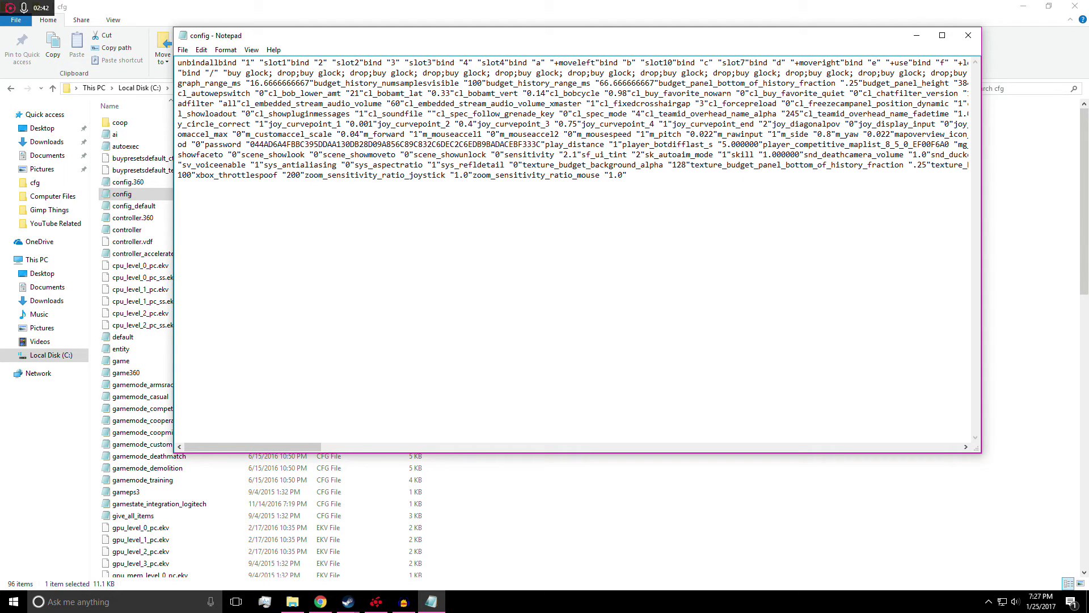
text(exec autoexec.cfg)
click(969, 35)
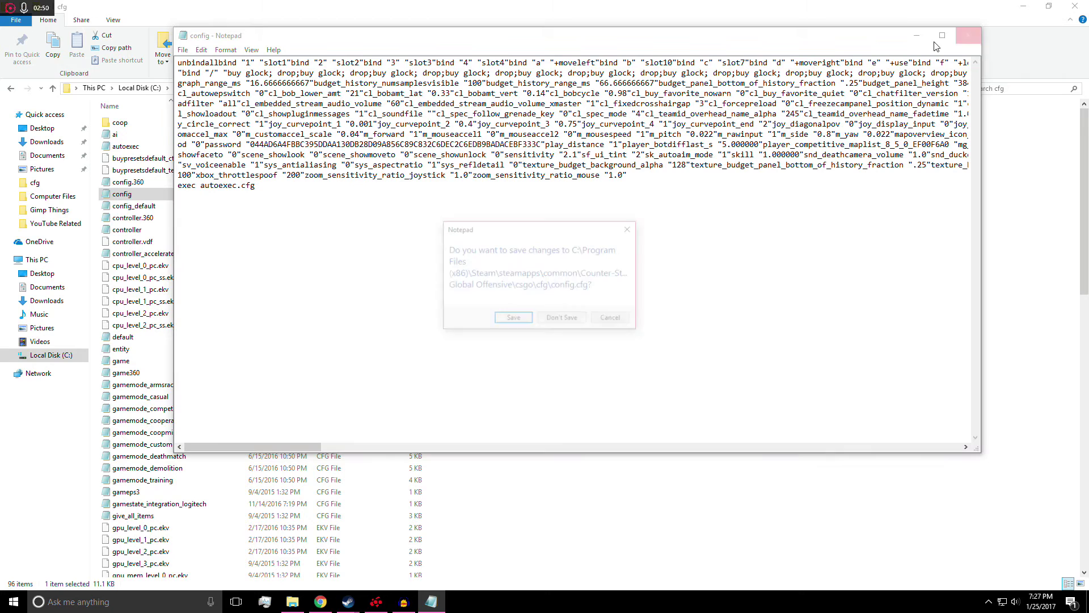
click(561, 320)
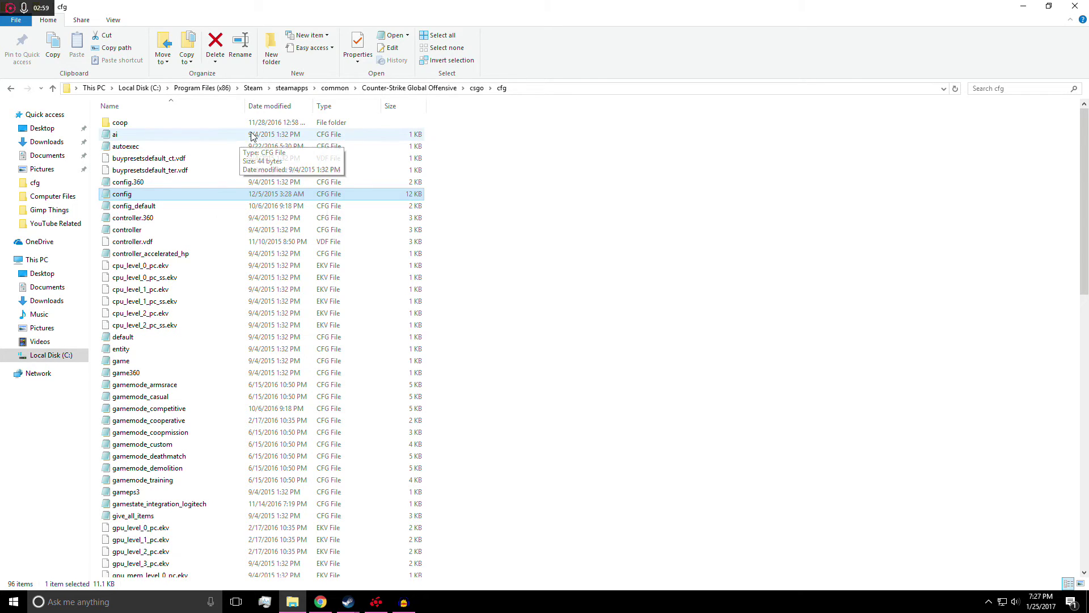
Go from the Steam folder into userdata, account folder, 730\local\cfg and open config in Notepad
click(253, 88)
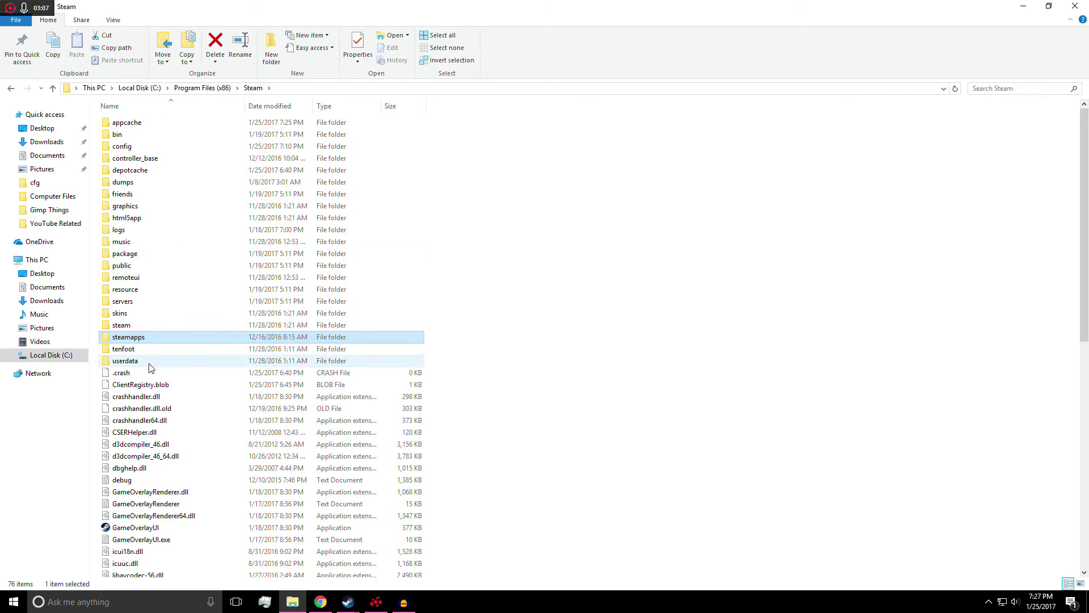
double_click(172, 362)
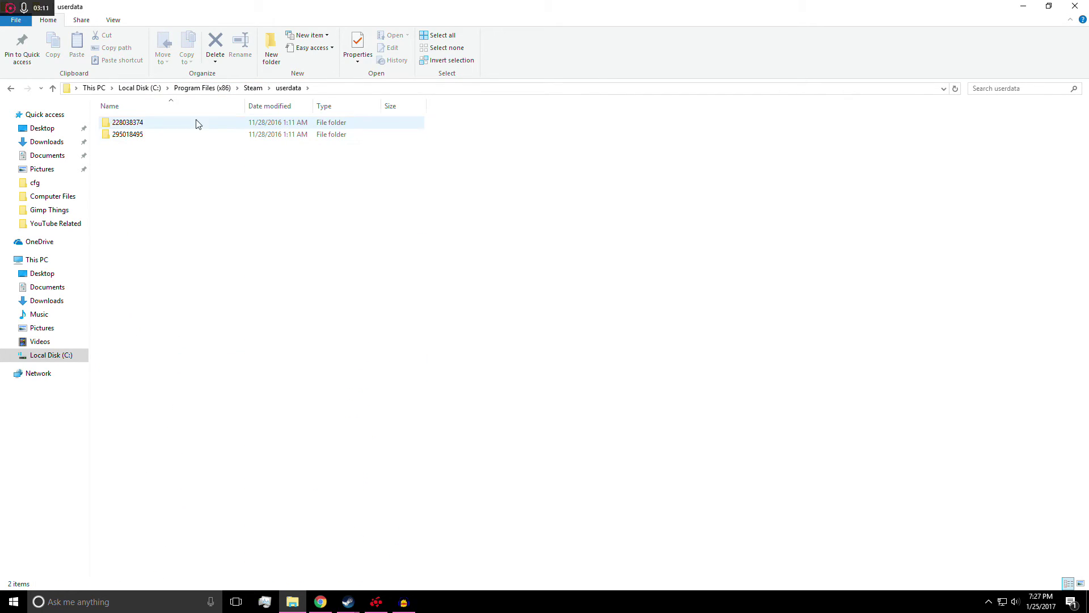
double_click(146, 124)
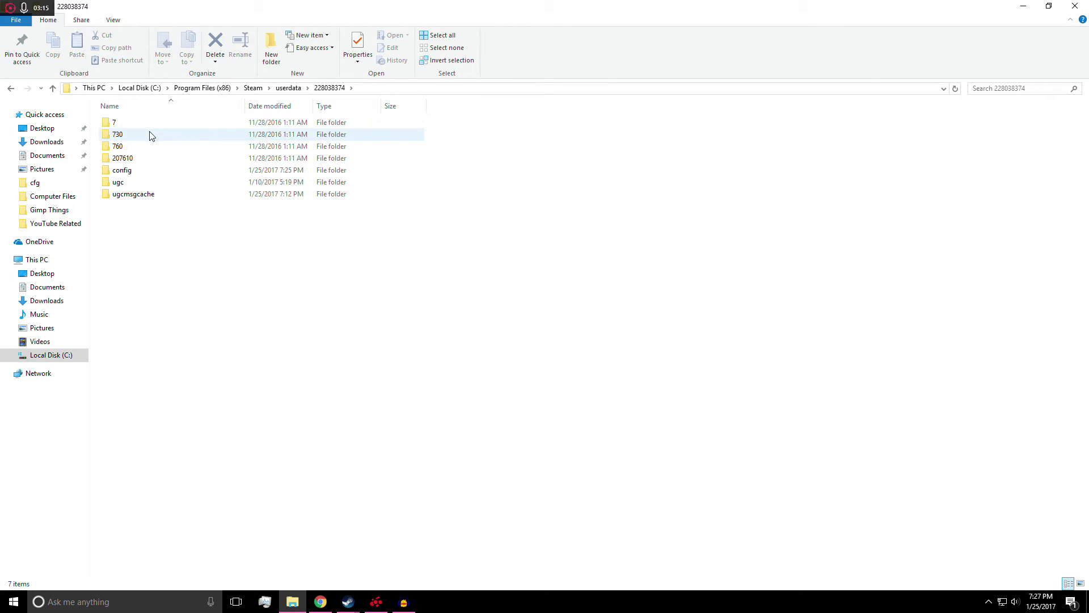
double_click(151, 135)
double_click(151, 127)
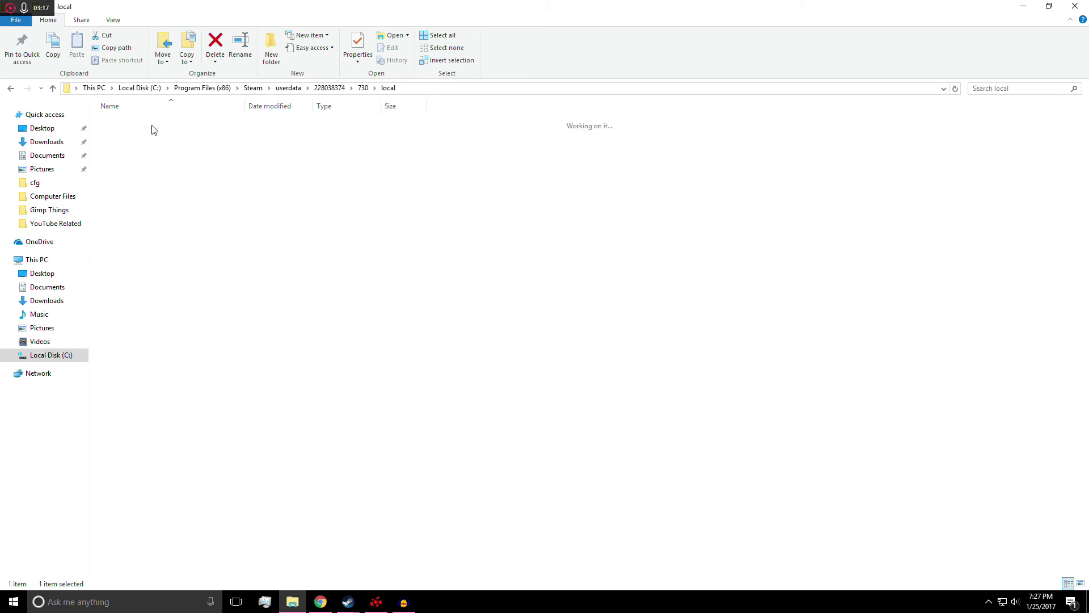
double_click(151, 125)
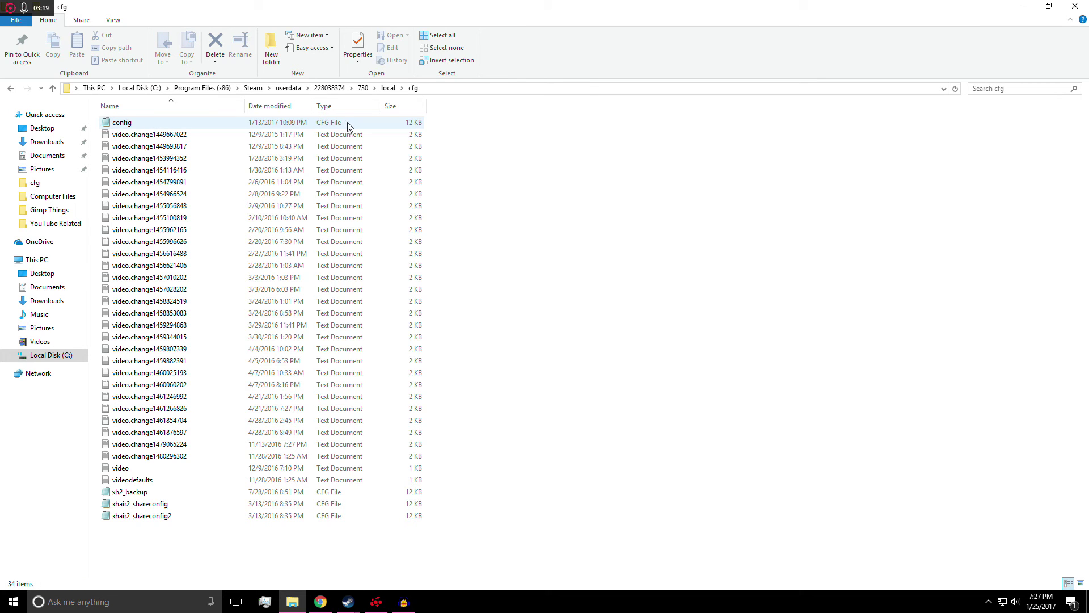
double_click(348, 126)
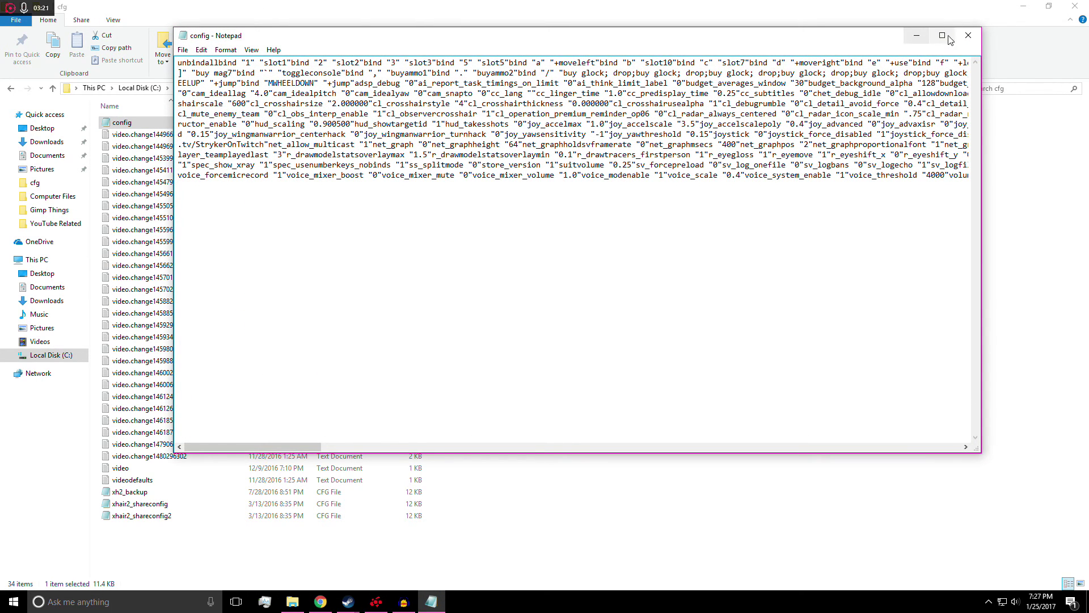
Close config, reopen it for a second look, then close Notepad again
click(969, 35)
click(575, 233)
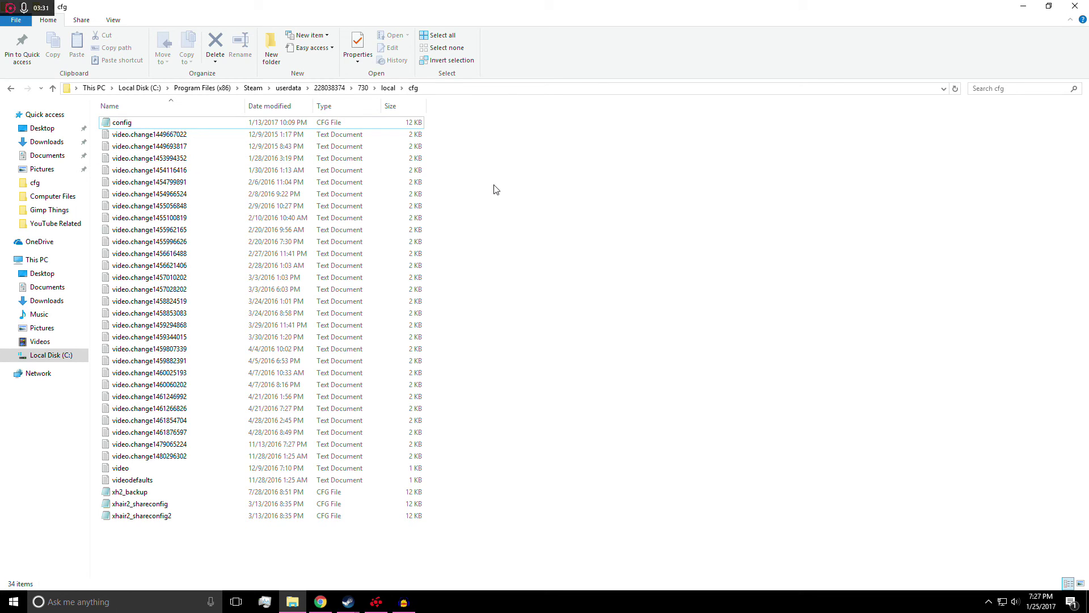
double_click(151, 121)
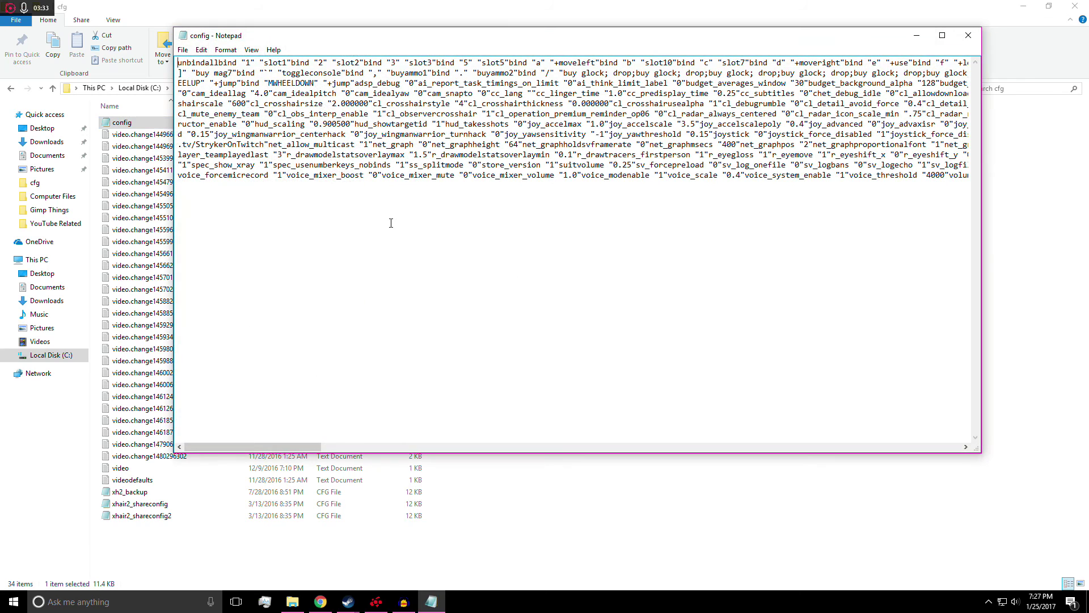
click(969, 35)
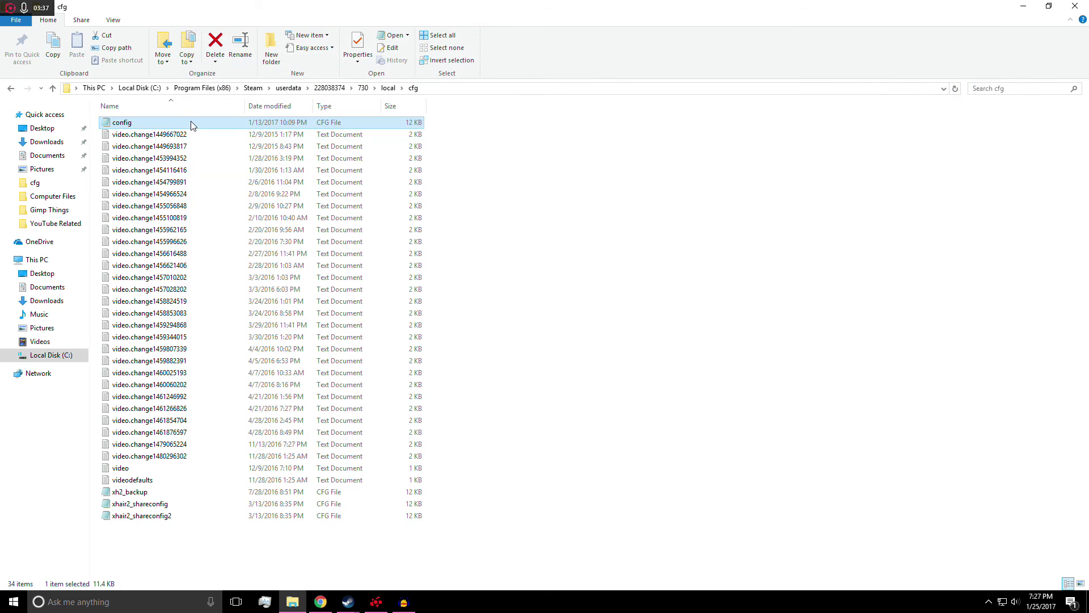
Close the cfg Explorer window and the CS:GO Properties dialog, then open your Steam Profile
click(1074, 7)
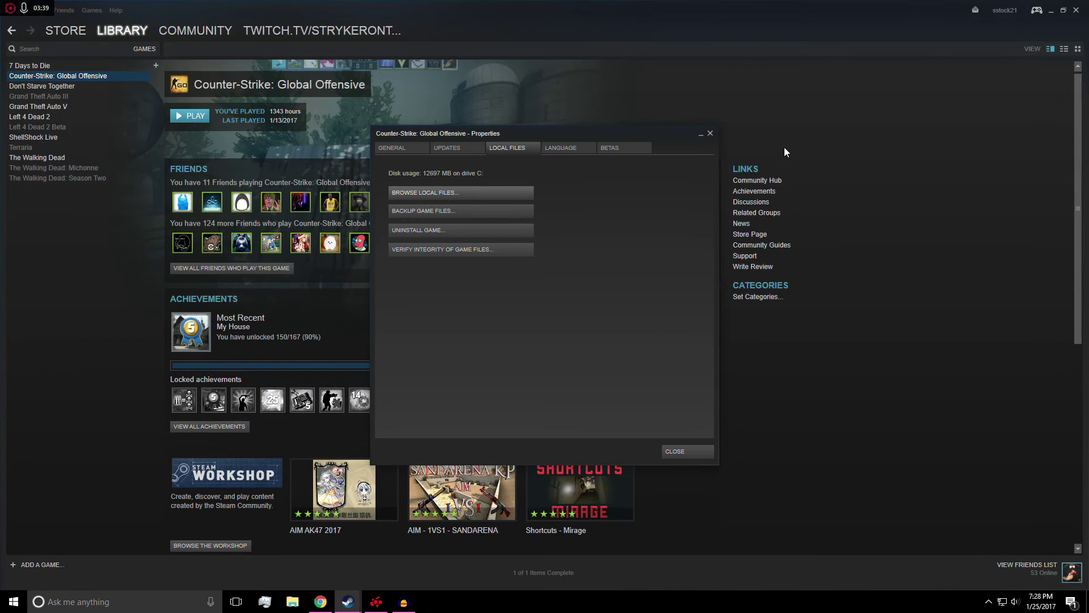
click(710, 134)
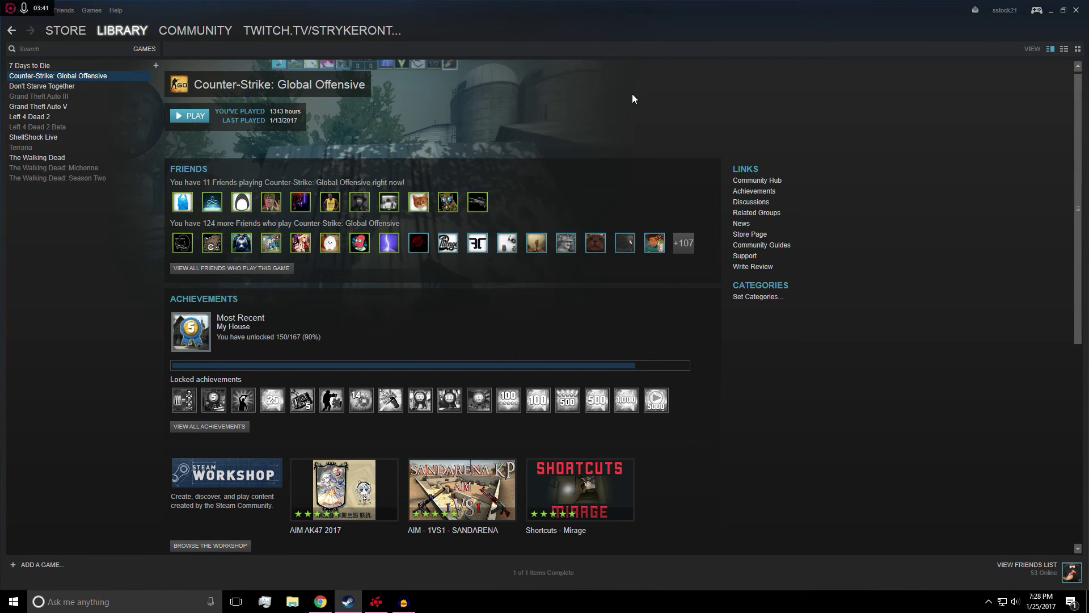
mouse_move(301, 30)
click(264, 58)
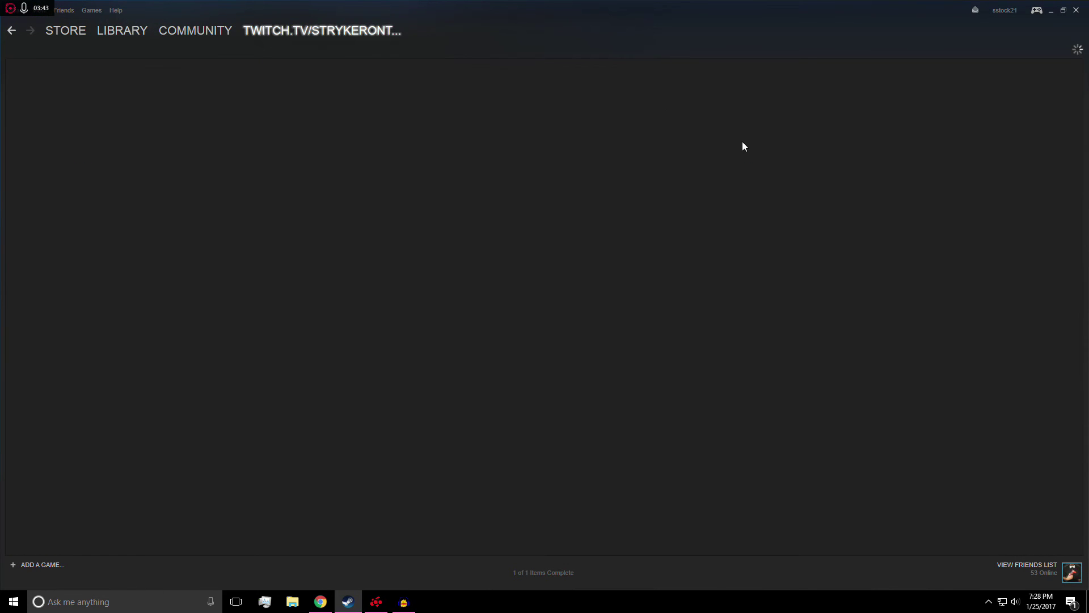